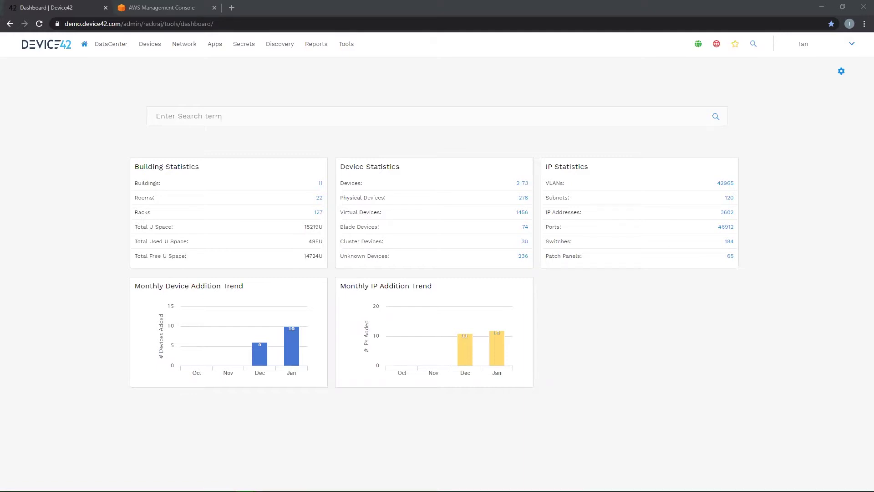
# Switch to the AWS Management Console, open the EC2 service and check the region selection.
pyautogui.click(145, 6)
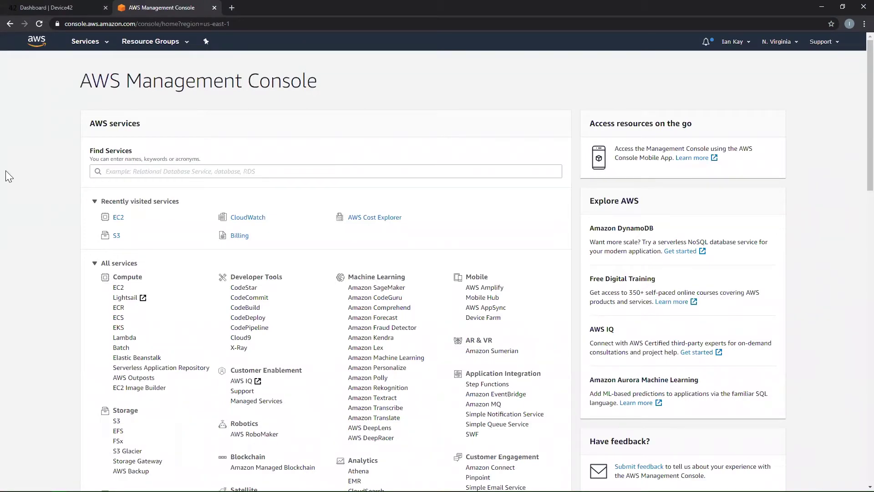
pyautogui.click(119, 220)
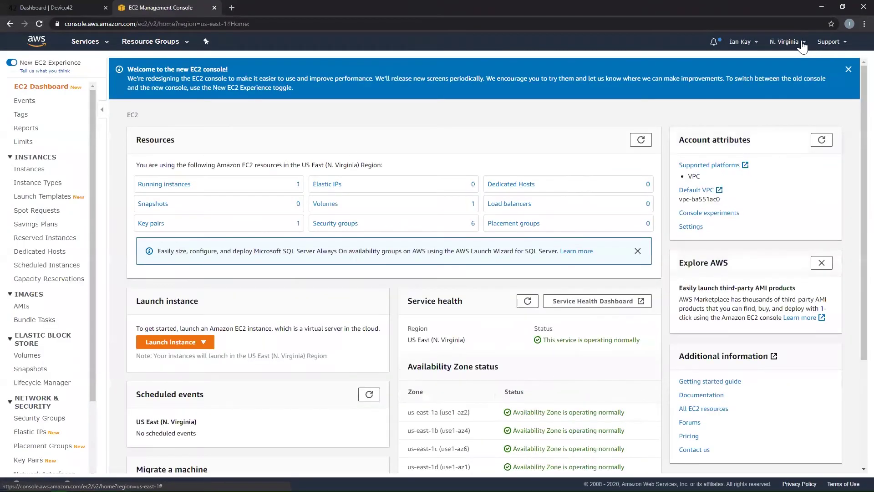
pyautogui.click(801, 43)
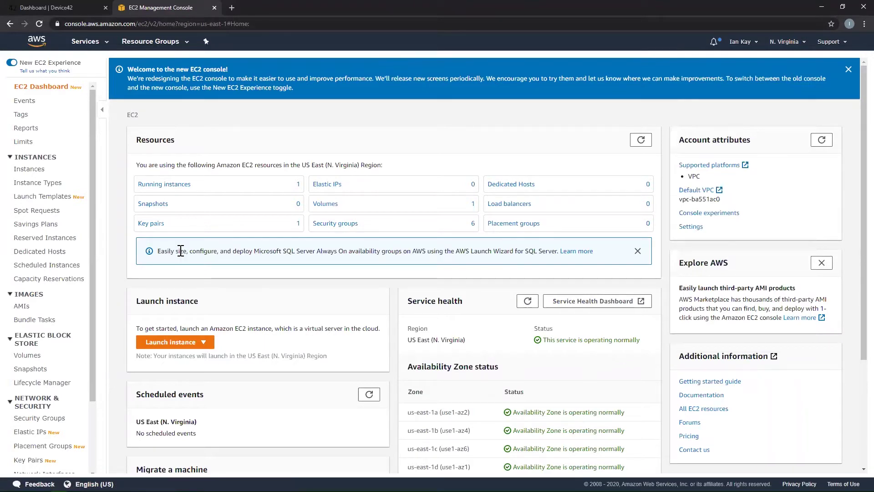
# Start launching an EC2 instance and search the AWS Marketplace images for Device42.
pyautogui.click(175, 344)
pyautogui.click(172, 356)
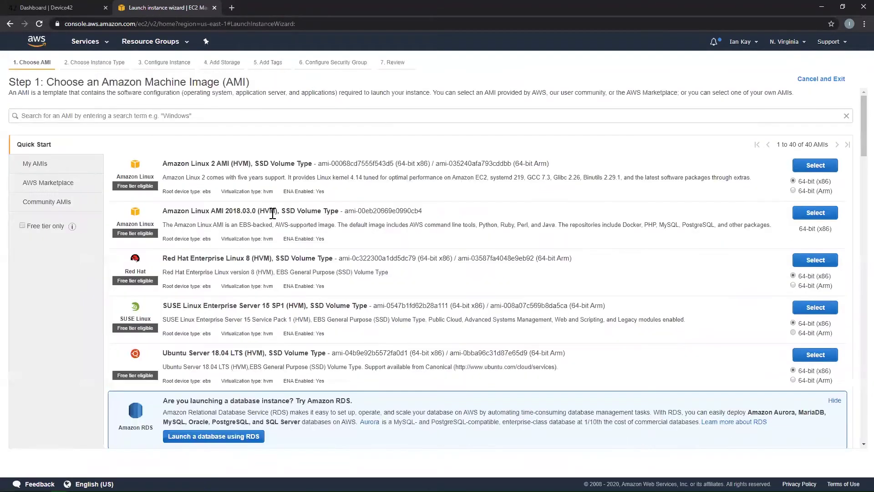
pyautogui.click(84, 188)
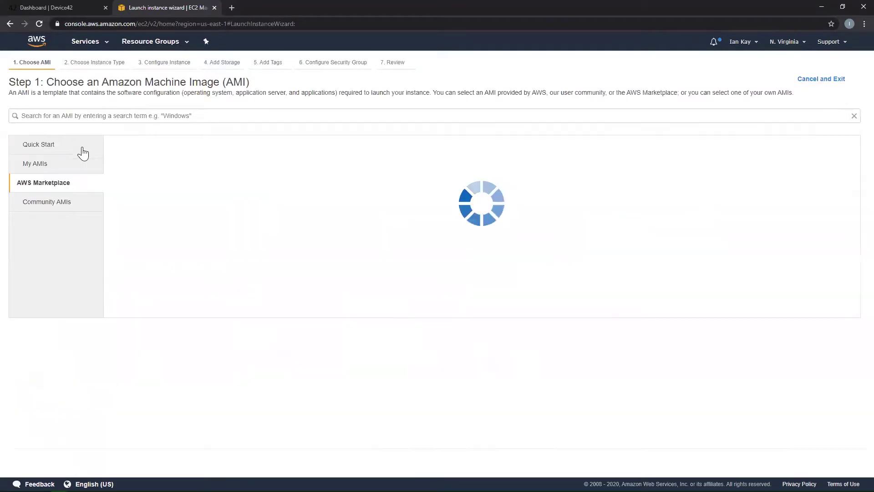
pyautogui.click(92, 115)
pyautogui.write('Device42')
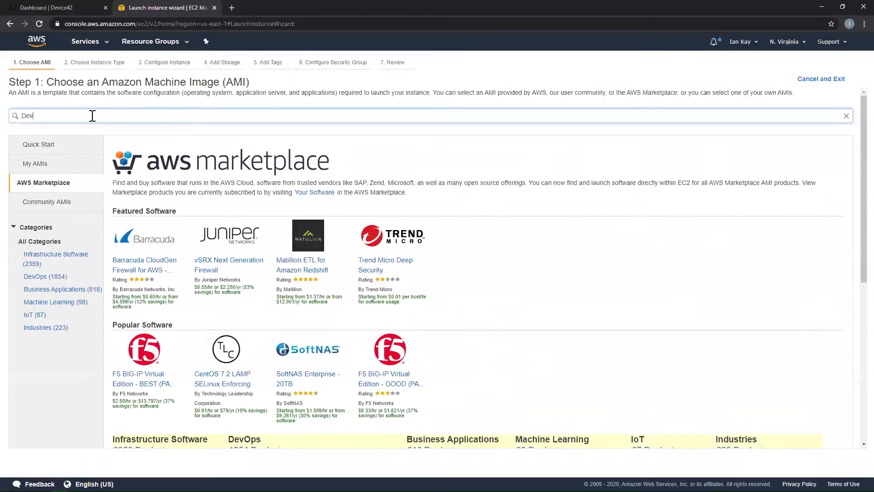
pyautogui.press('Return')
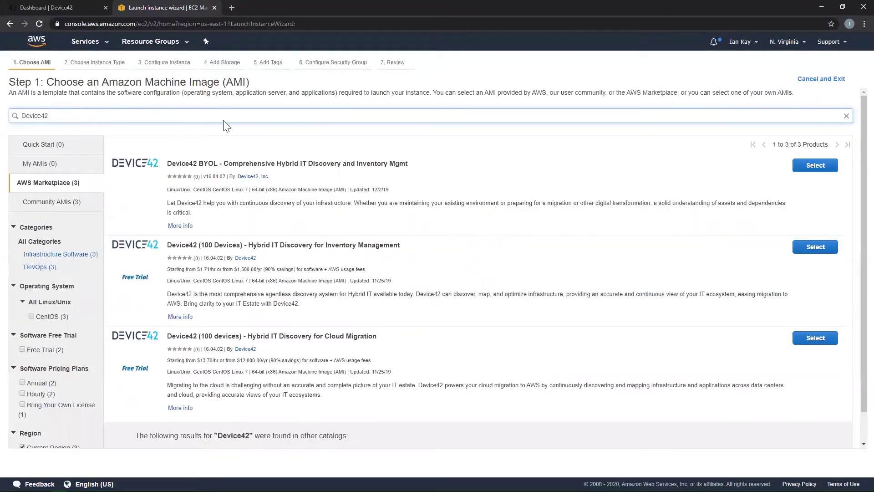
# Choose the Device42 BYOL image, review its pricing and usage instructions, and continue to the instance type selection.
pyautogui.click(810, 169)
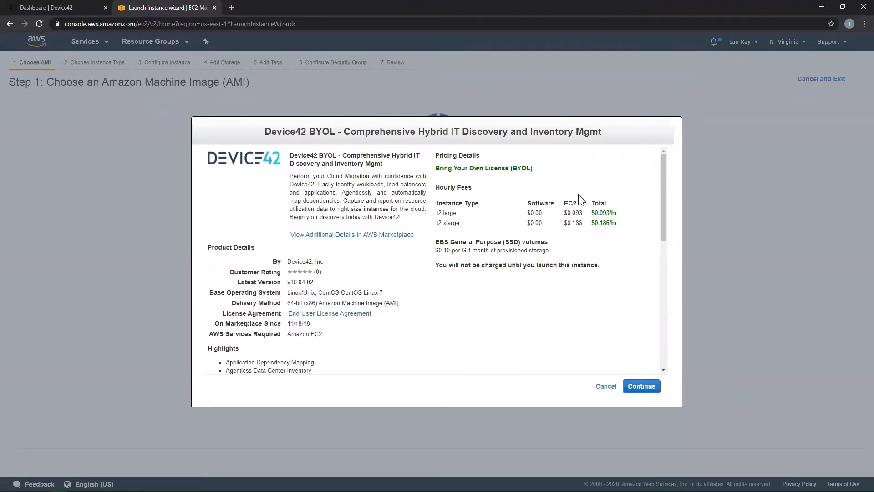
pyautogui.moveTo(665, 163); pyautogui.dragTo(657, 266)
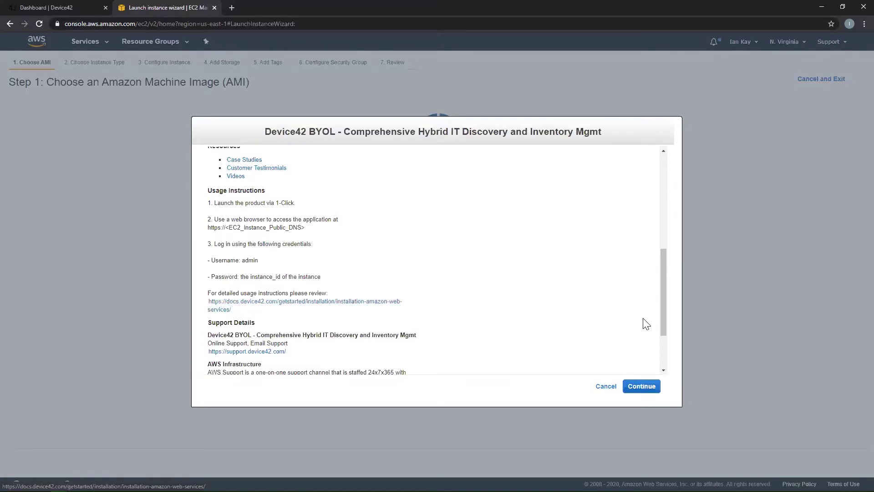
pyautogui.click(652, 386)
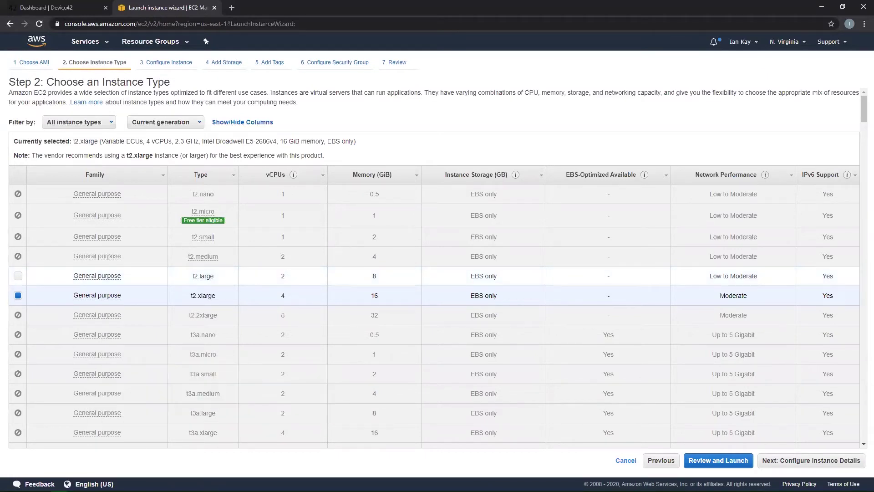
# Keep the t2.xlarge type and the default instance details, storage, tags and security group, and proceed to the launch review.
pyautogui.click(787, 463)
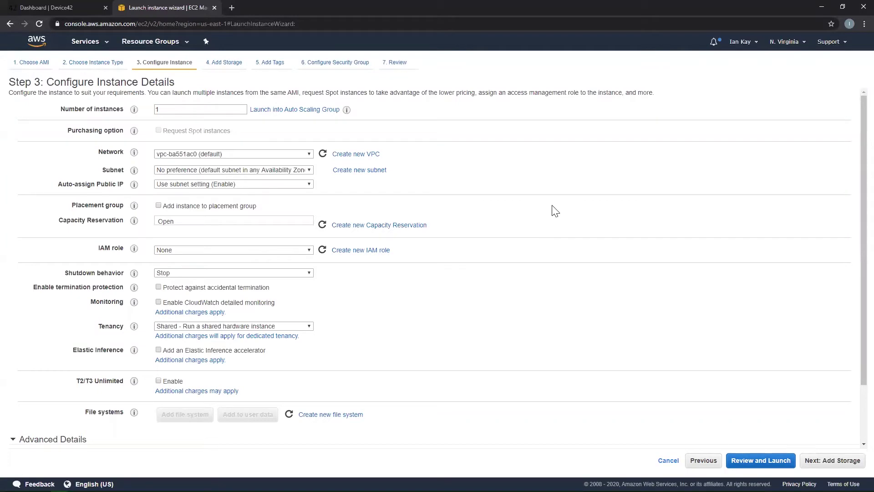
pyautogui.click(831, 460)
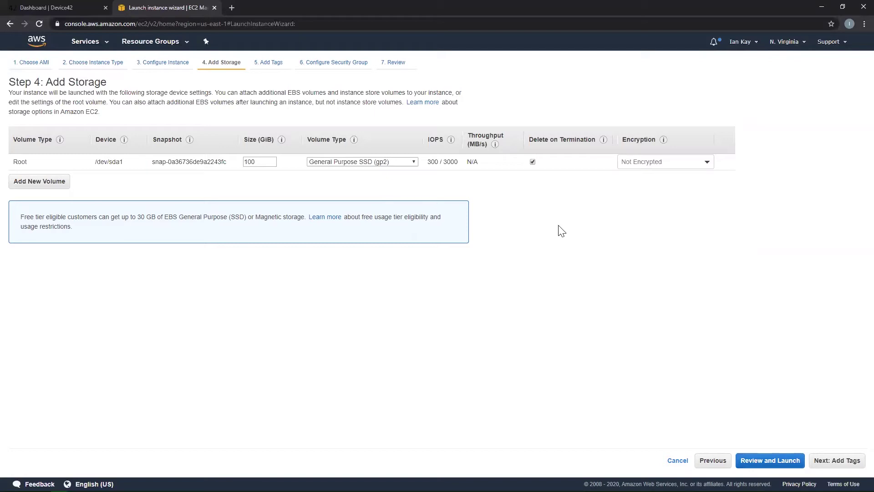
pyautogui.click(840, 467)
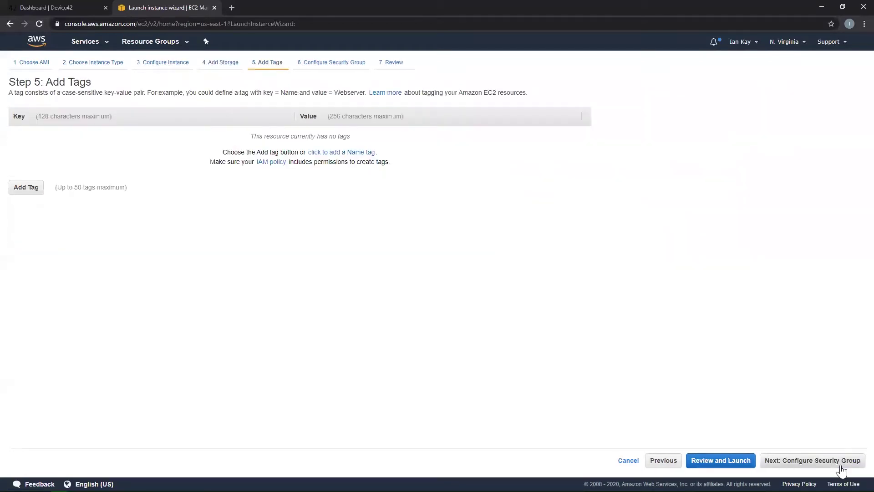
pyautogui.click(815, 465)
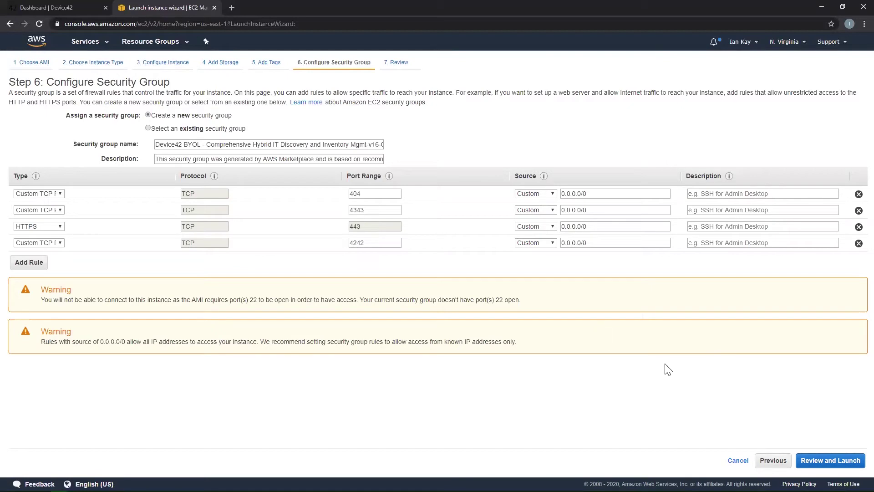
pyautogui.click(837, 463)
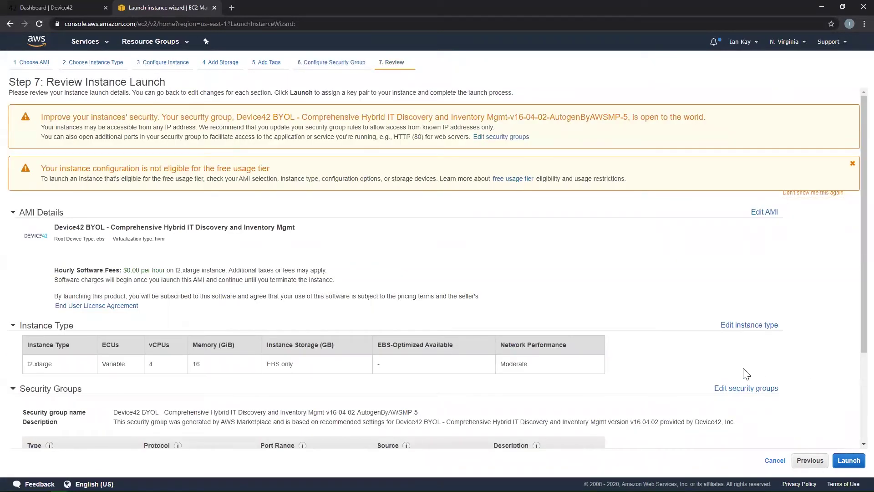
# Start the launch with the existing Device42 key pair, acknowledge access to its private key file, and cancel the dialog.
pyautogui.click(849, 460)
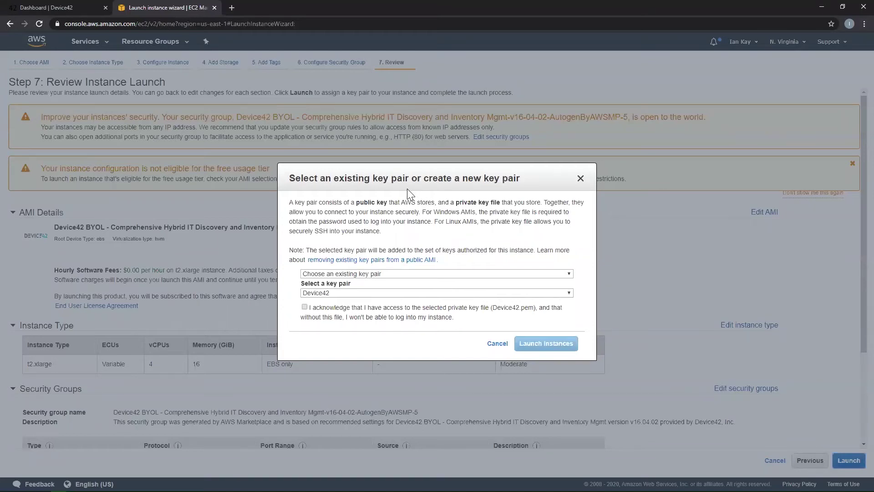
pyautogui.click(469, 275)
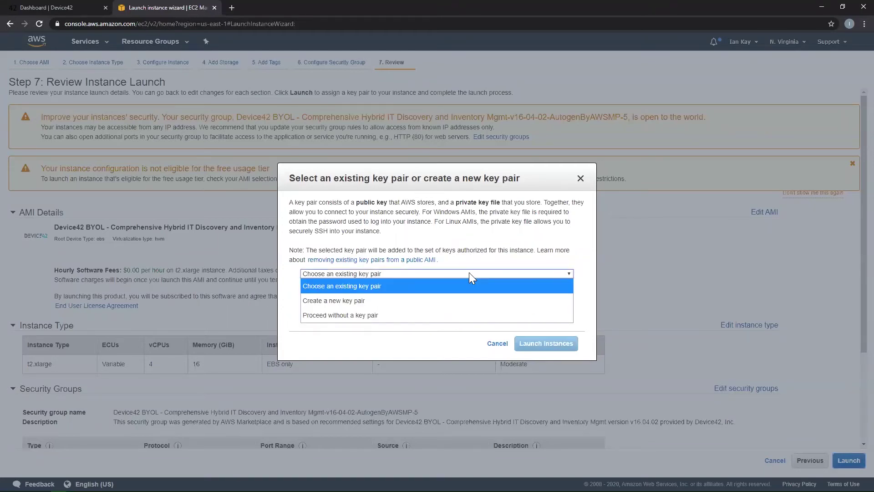
pyautogui.click(470, 274)
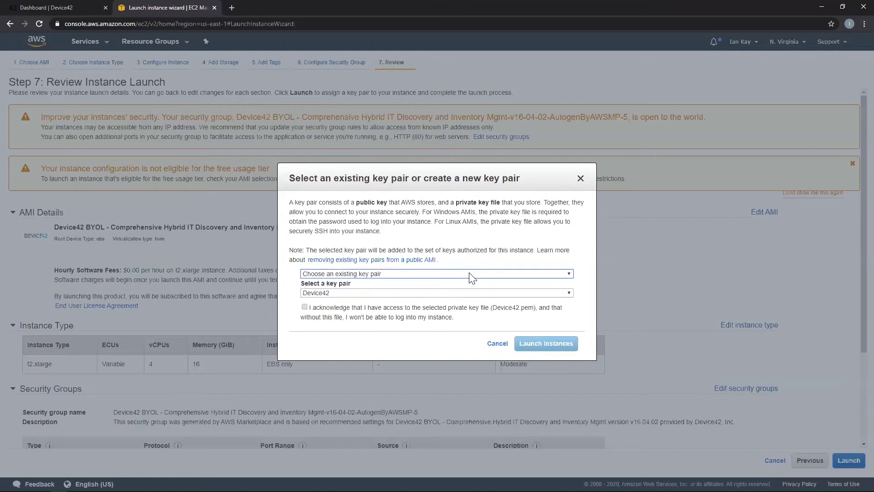
pyautogui.click(304, 308)
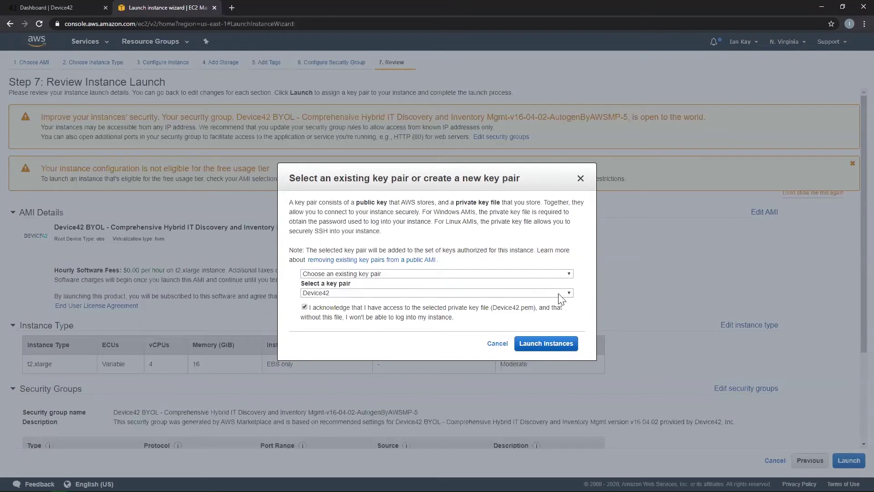
pyautogui.click(498, 344)
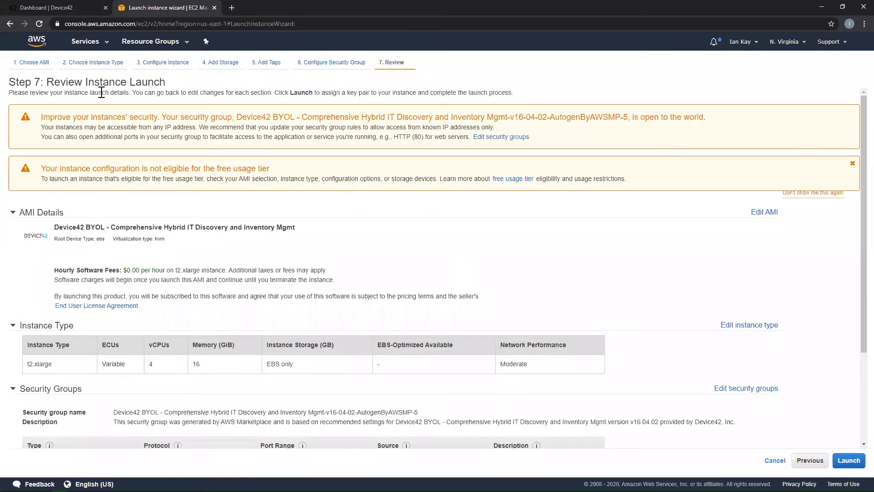
# Return to the EC2 dashboard and open the list of running instances.
pyautogui.click(82, 45)
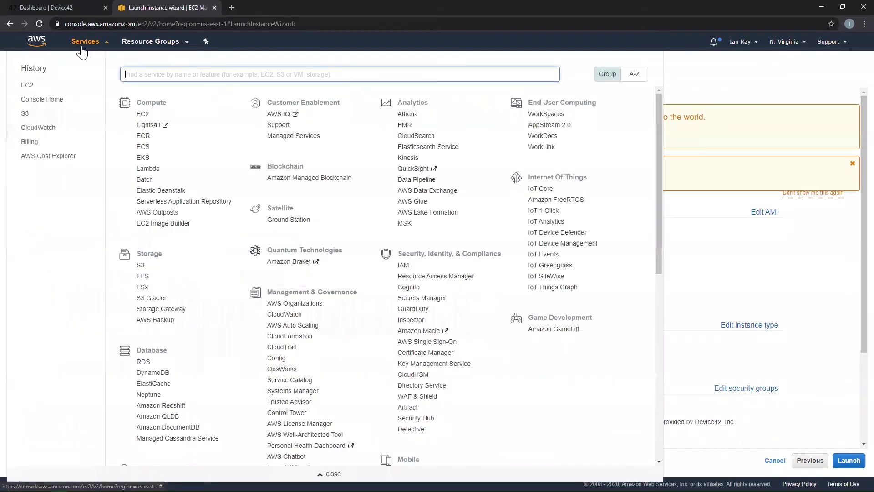
pyautogui.click(23, 88)
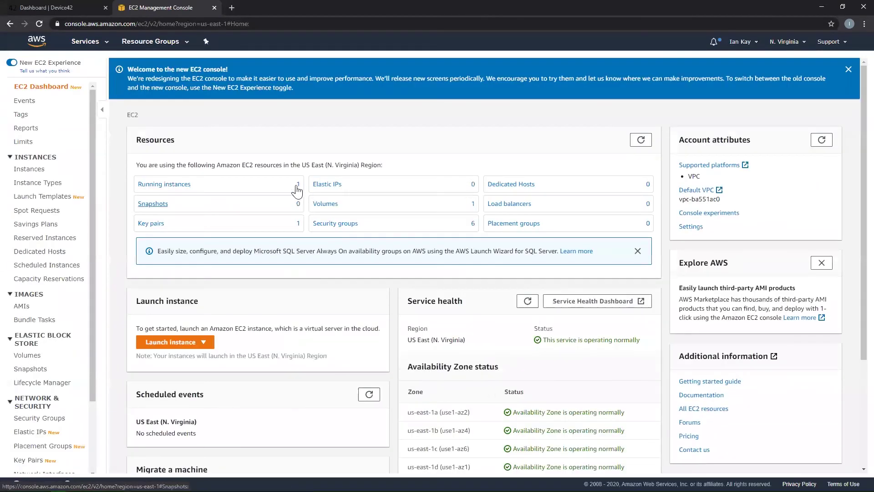
pyautogui.click(164, 184)
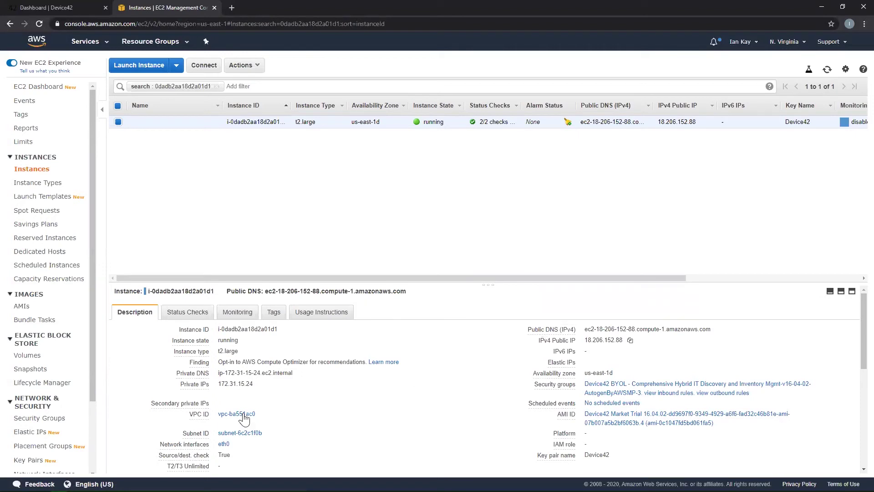
pyautogui.moveTo(190, 391)
pyautogui.click(718, 329)
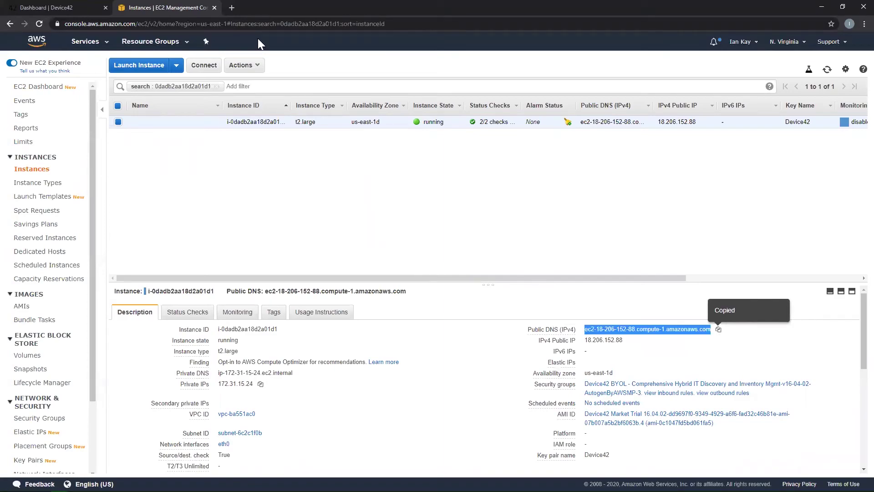
pyautogui.click(232, 8)
pyautogui.rightClick(231, 23)
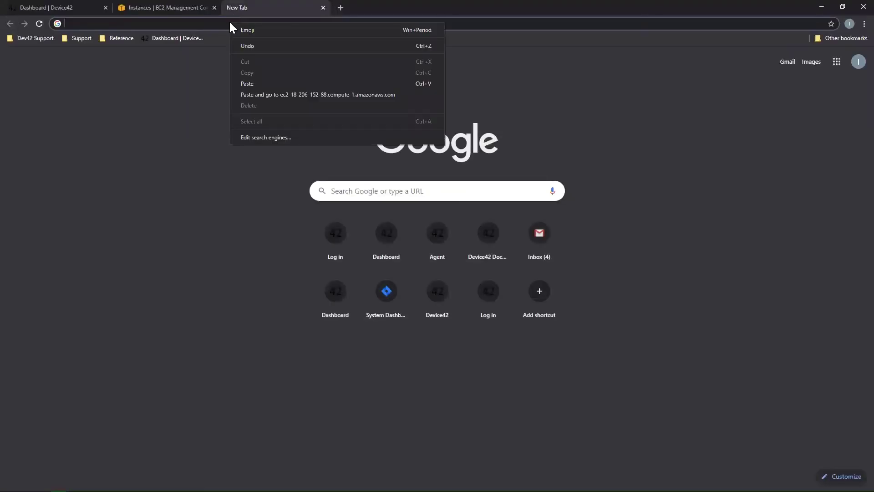
pyautogui.click(258, 82)
pyautogui.click(249, 23)
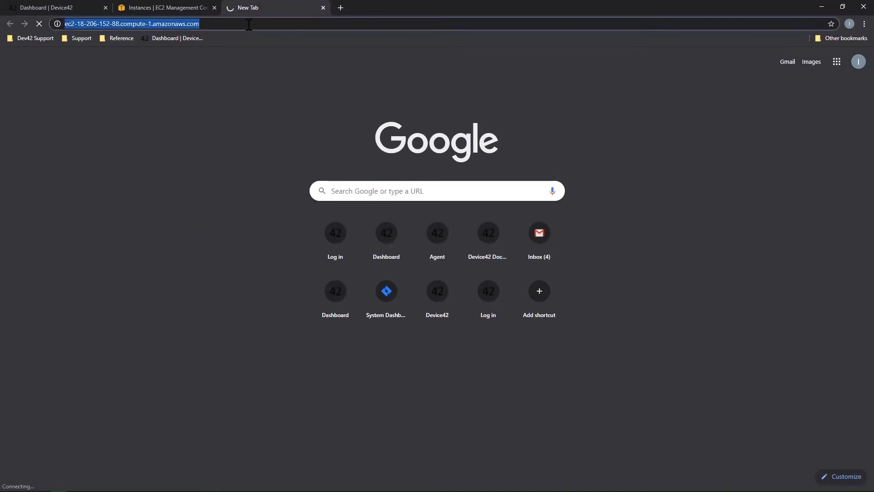
pyautogui.press('Home')
pyautogui.write('https')
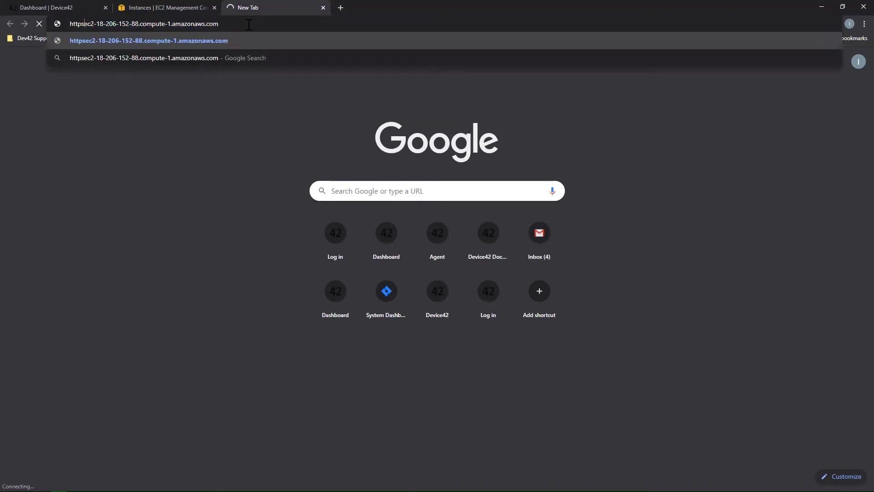
pyautogui.write('://')
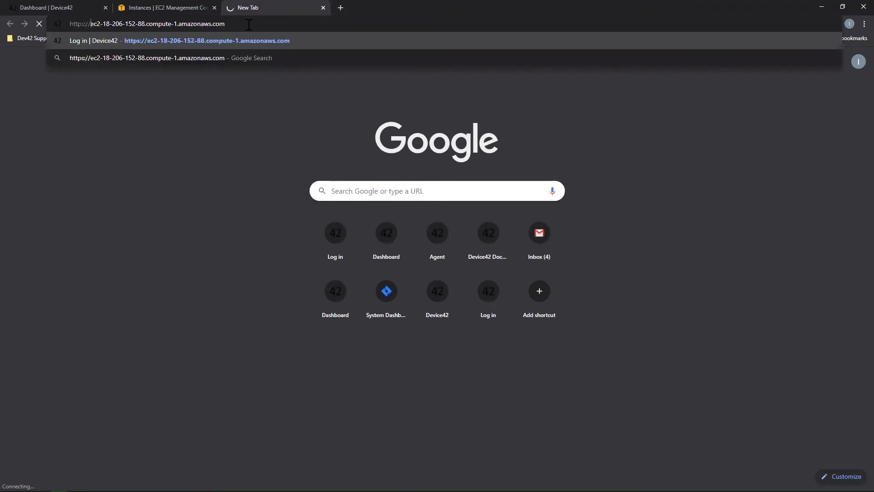
pyautogui.press('Return')
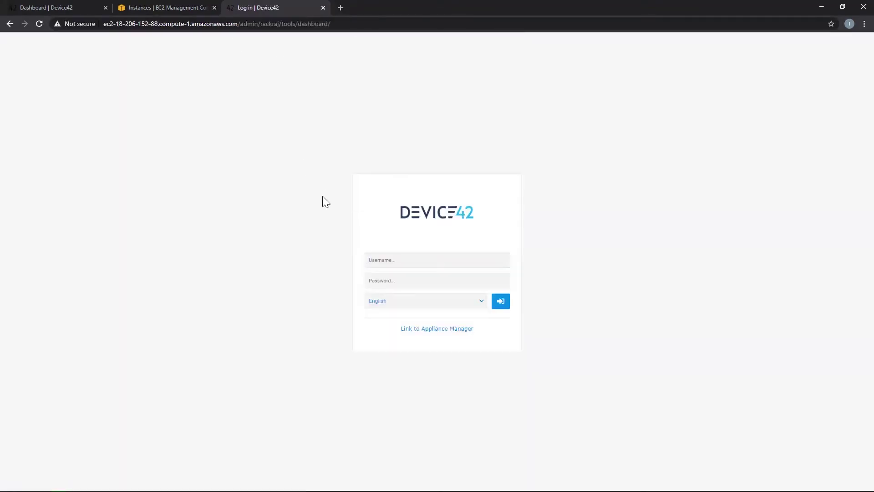
# Log in to Device42 with the username admin and the instance ID copied from the EC2 console as the password.
pyautogui.click(404, 262)
pyautogui.write('admin')
pyautogui.click(190, 6)
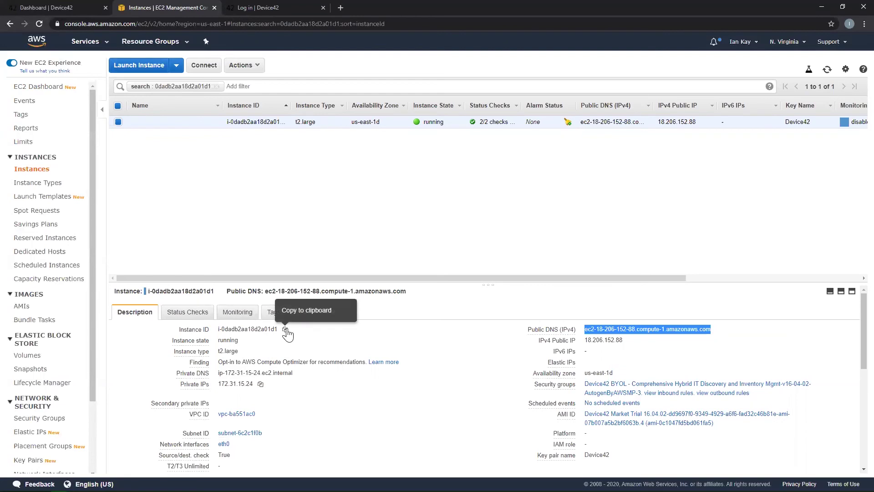
pyautogui.click(285, 330)
pyautogui.click(290, 7)
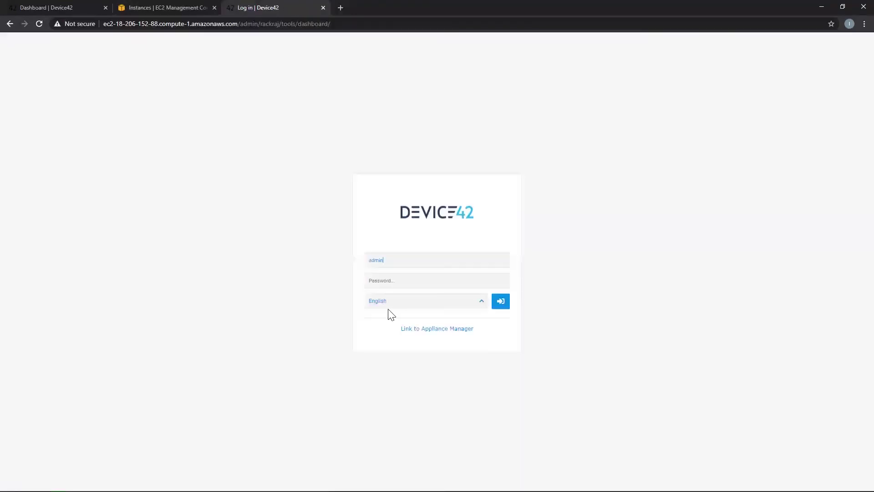
pyautogui.rightClick(401, 276)
pyautogui.click(425, 344)
pyautogui.click(500, 301)
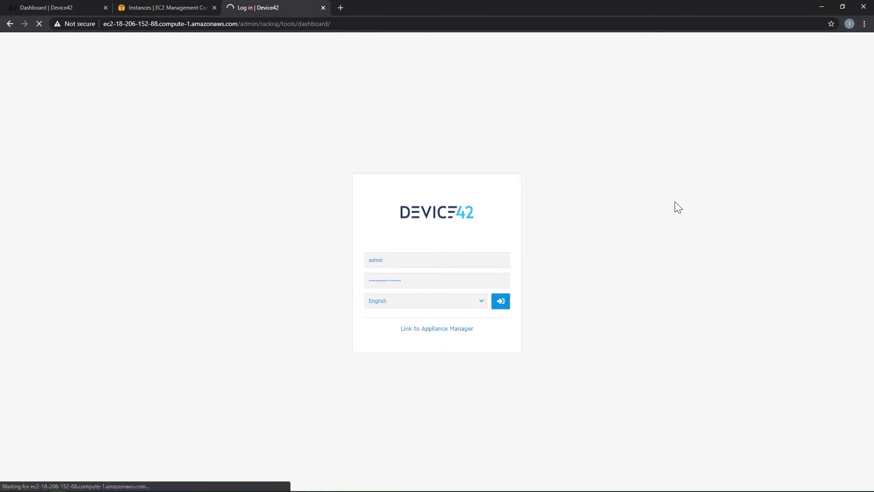